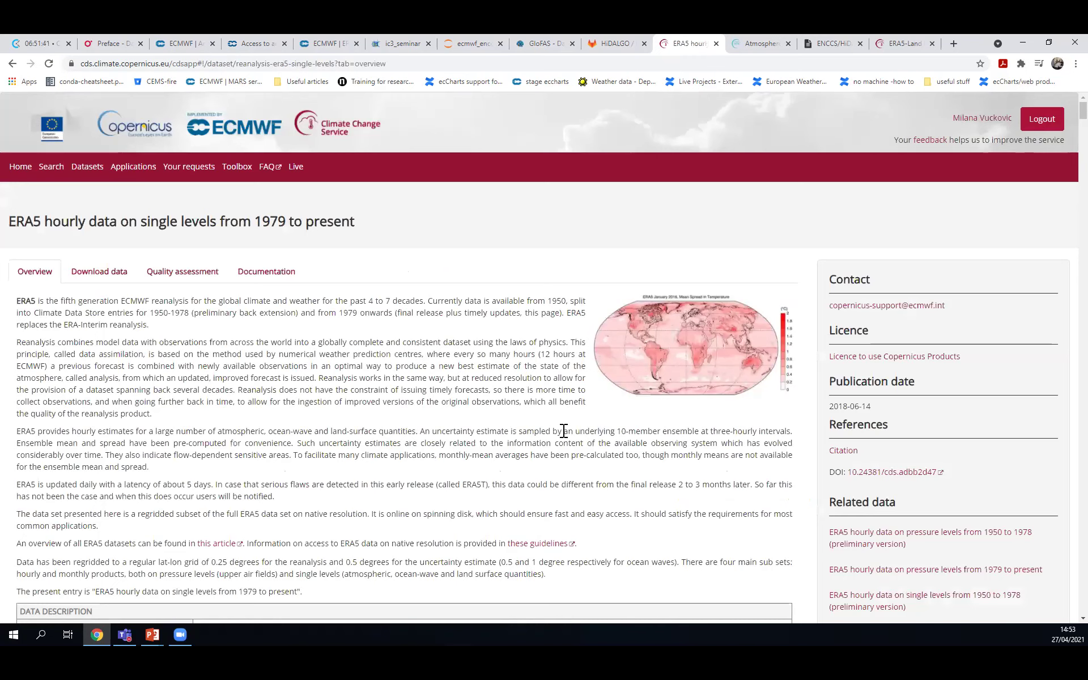
- Open the CAMS global atmospheric composition forecasts dataset in the Atmosphere Data Store and examine its data description and main variables
scroll(342, 399, "down", 1)
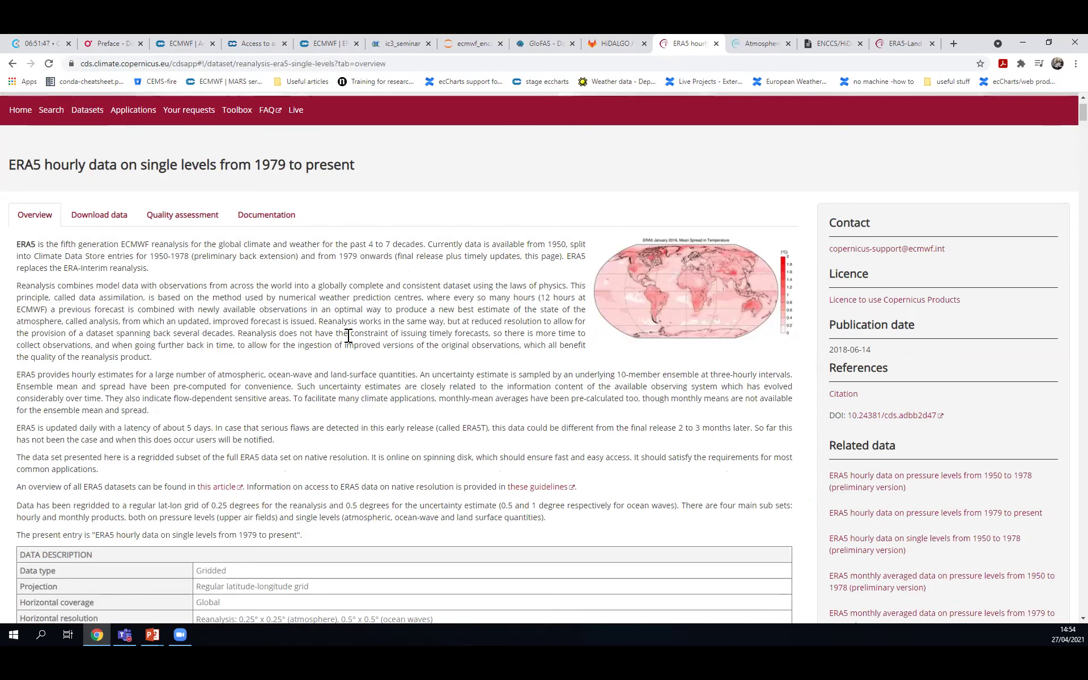
left_click(758, 41)
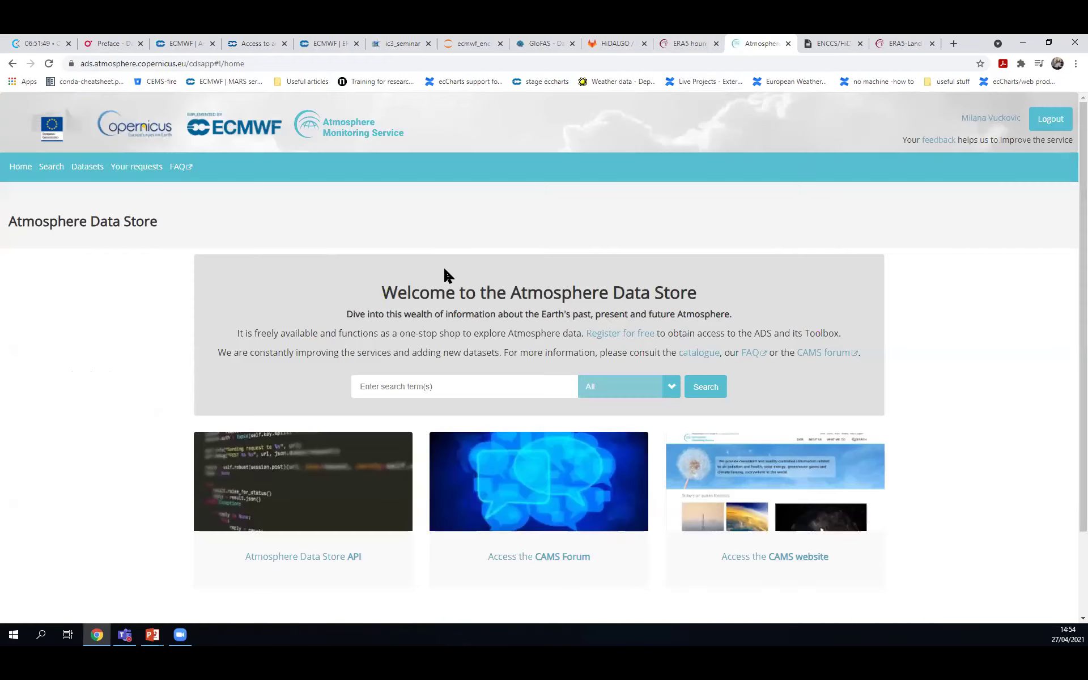
left_click(91, 167)
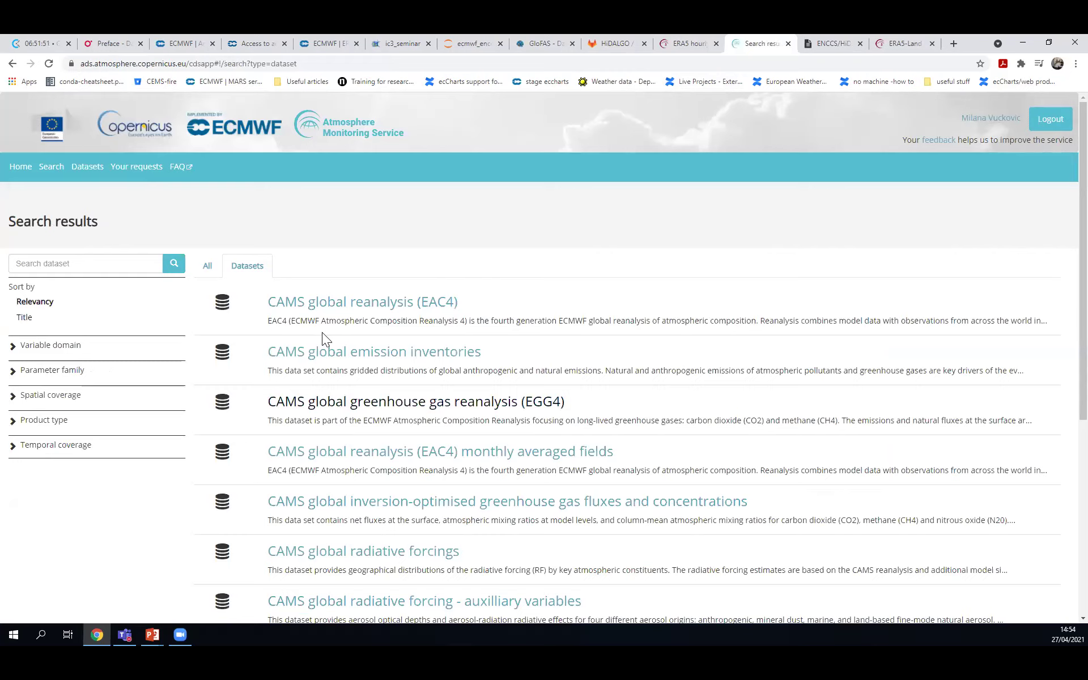
scroll(580, 346, "down", 5)
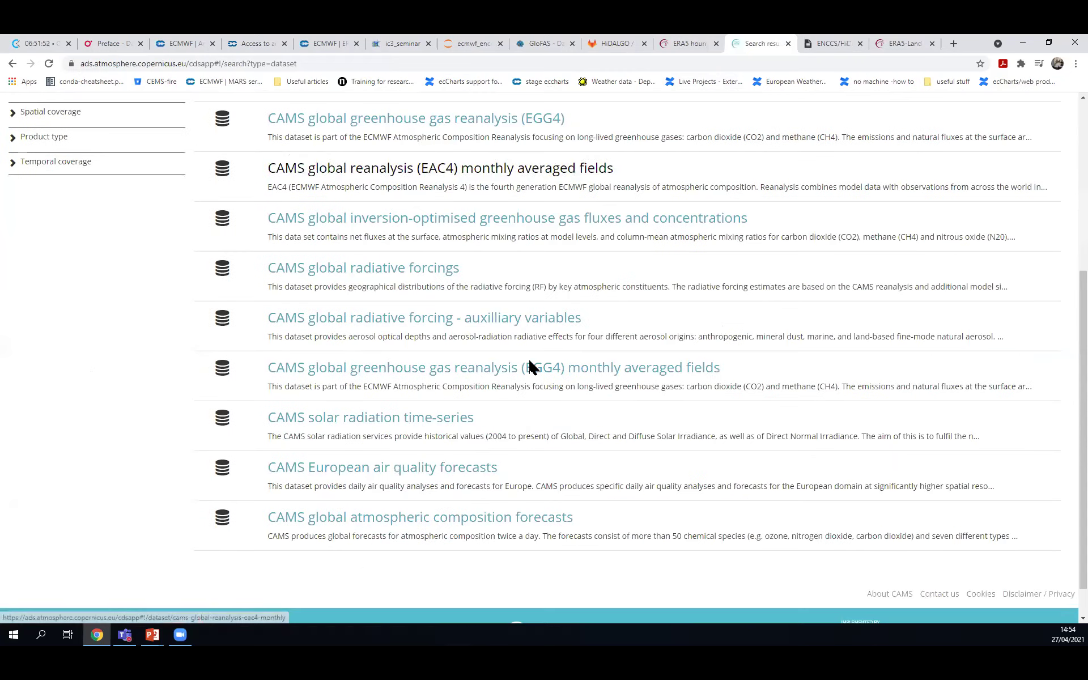
left_click(367, 519)
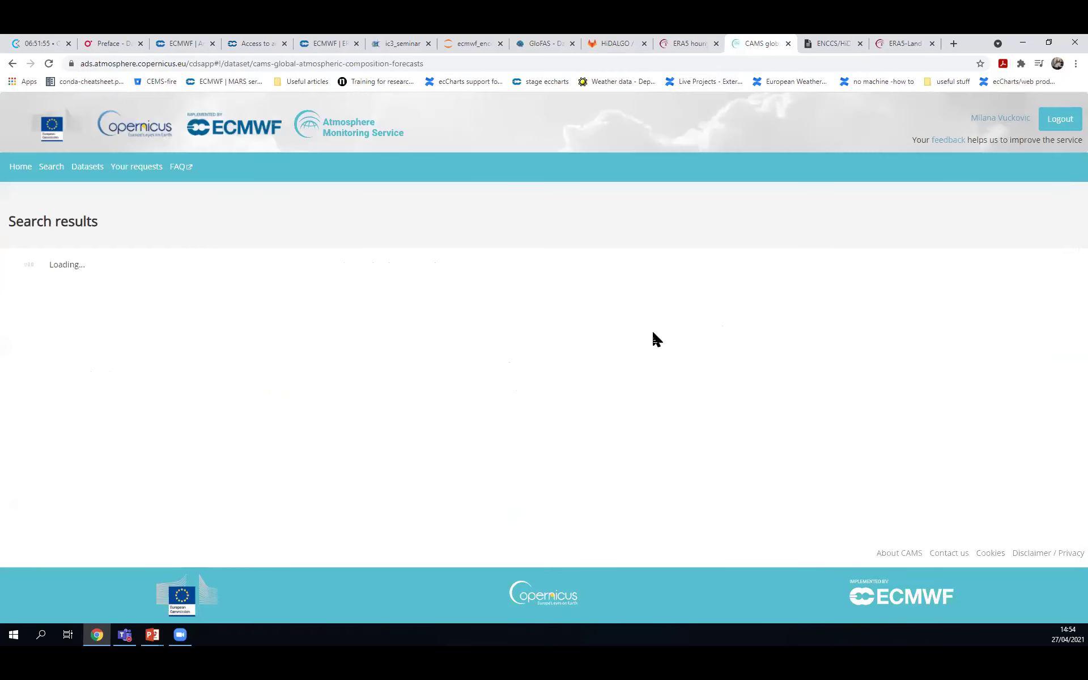
scroll(644, 332, "down", 3)
scroll(645, 332, "down", 10)
scroll(645, 334, "up", 15)
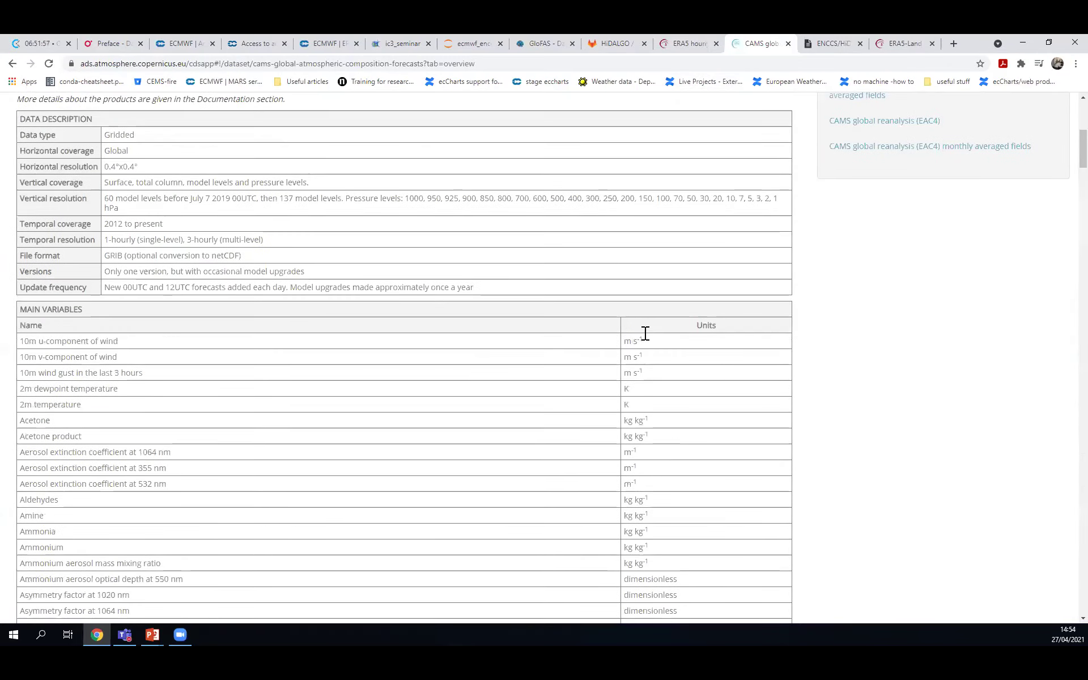
- Open the download form for ERA5 hourly data on single levels from 1979 to present and add 03:00 to the selected times
left_click(680, 41)
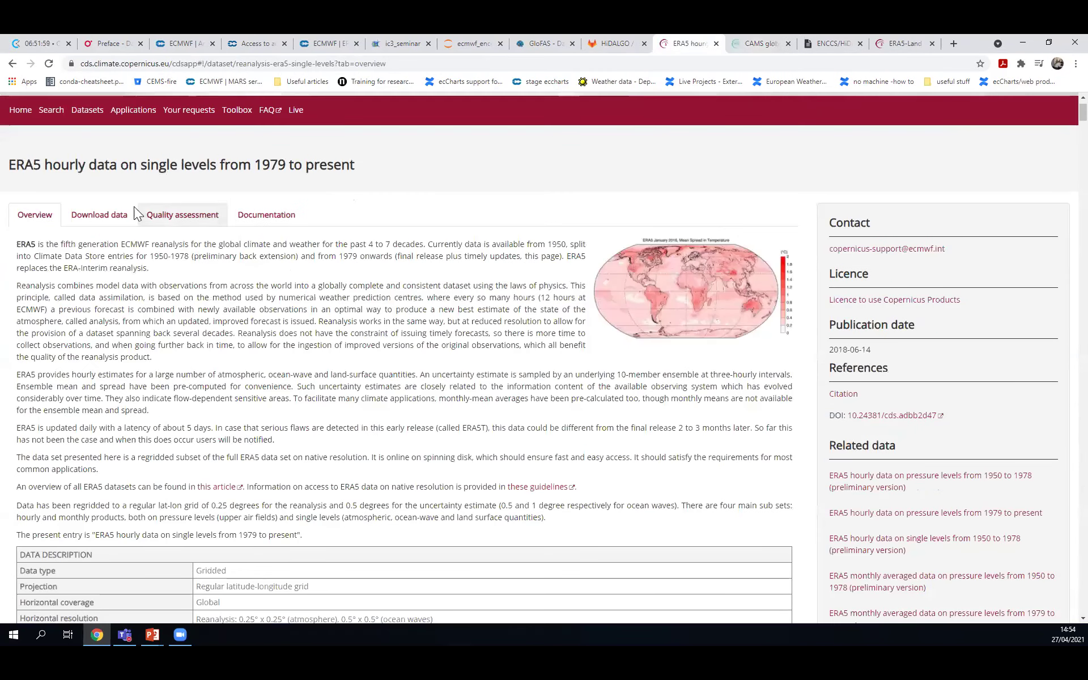
left_click(99, 216)
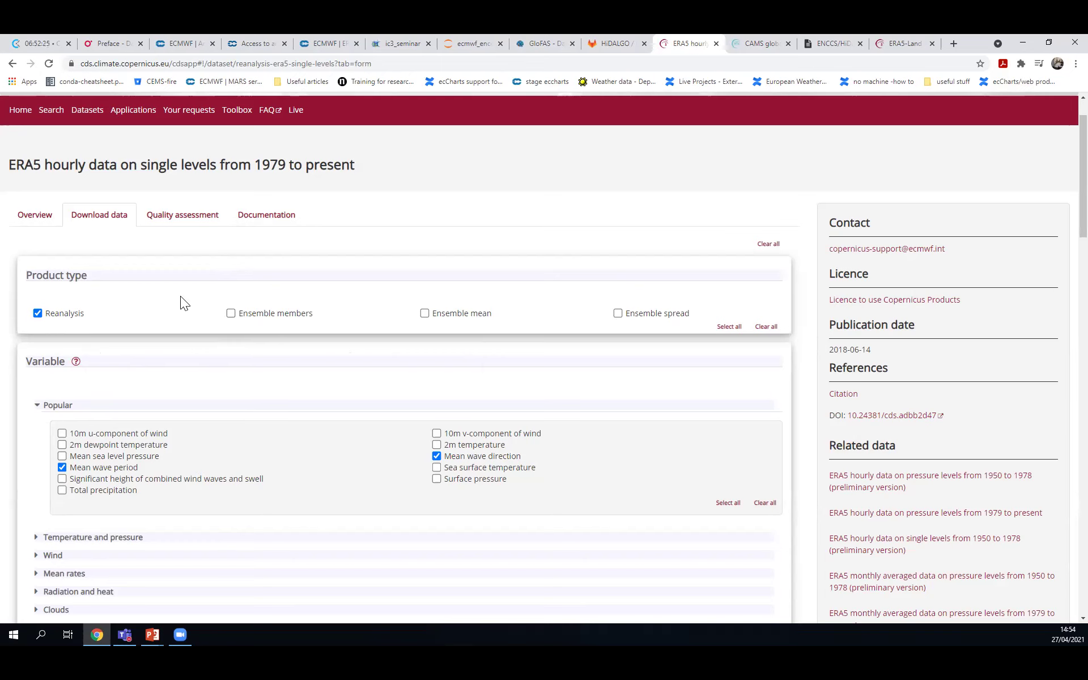
scroll(180, 296, "down", 10)
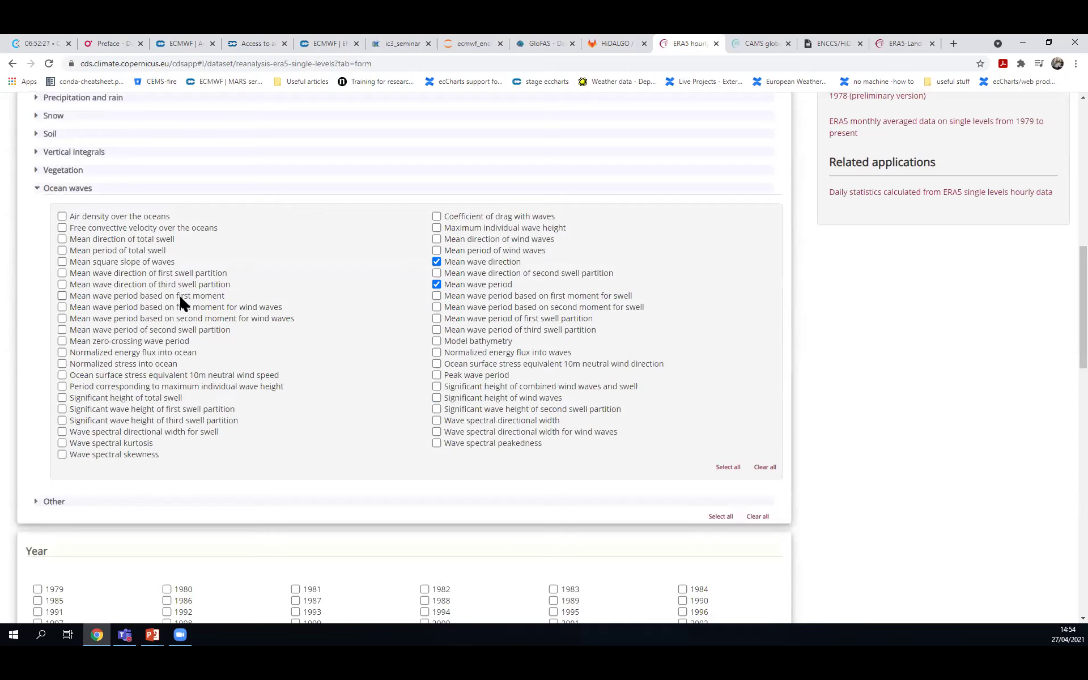
scroll(179, 294, "up", 7)
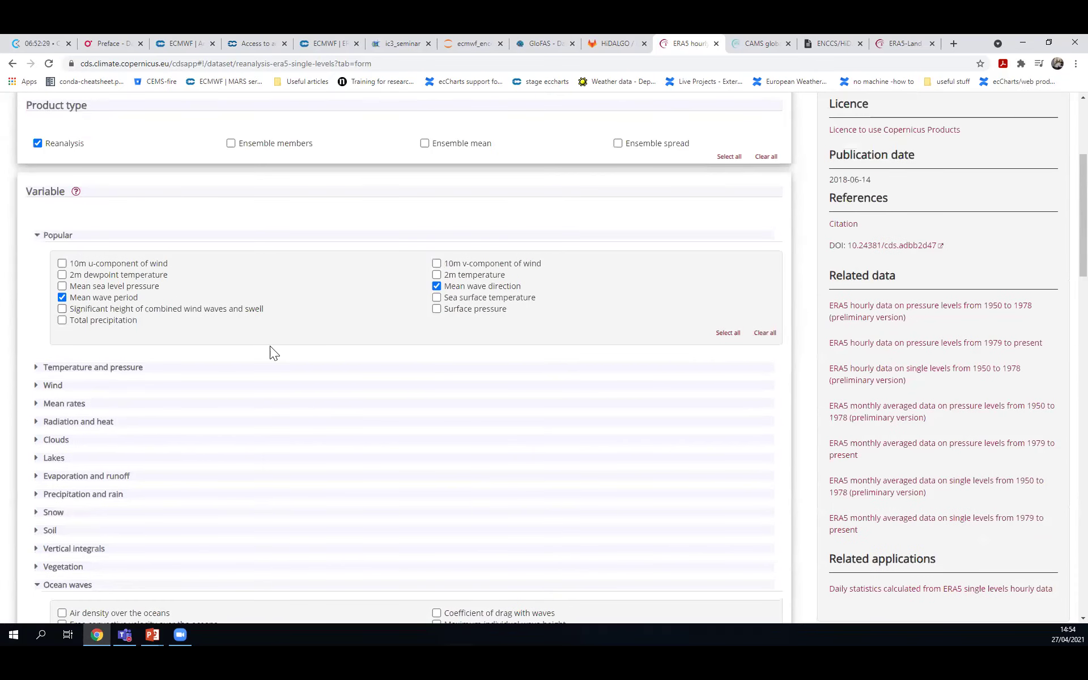
scroll(271, 348, "down", 6)
scroll(270, 347, "down", 7)
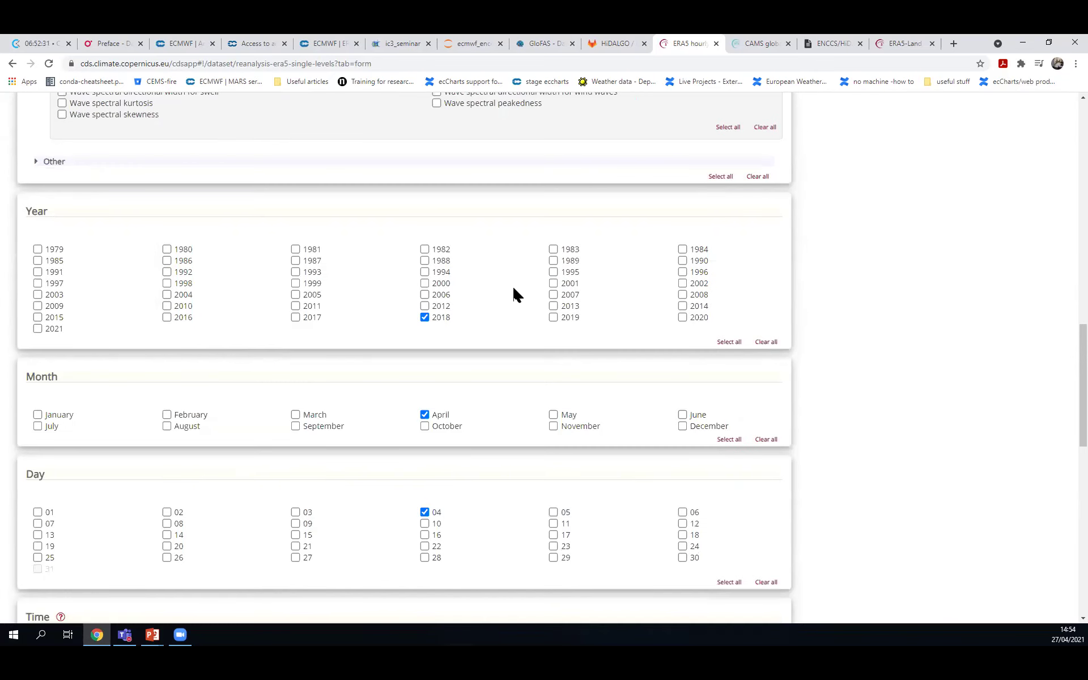
scroll(508, 294, "down", 3)
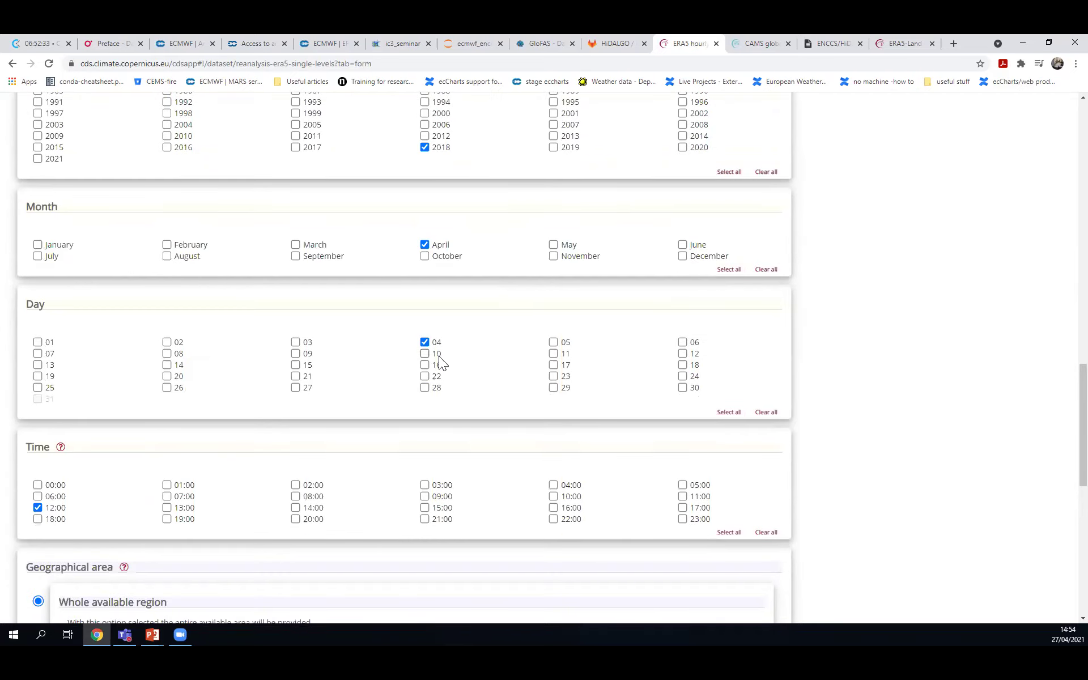
scroll(471, 440, "down", 4)
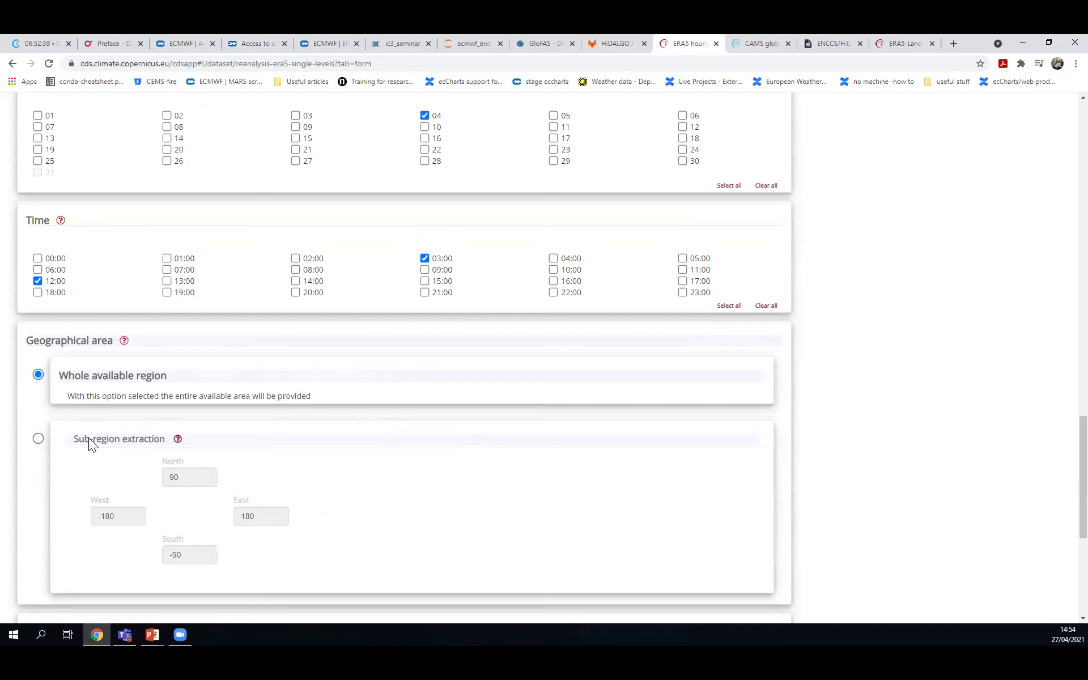
- Restrict the geographical area to a sub-region with North 60, West -20, East 40 and South 30
left_click(38, 438)
left_click_drag(126, 517, 73, 519)
type("-20")
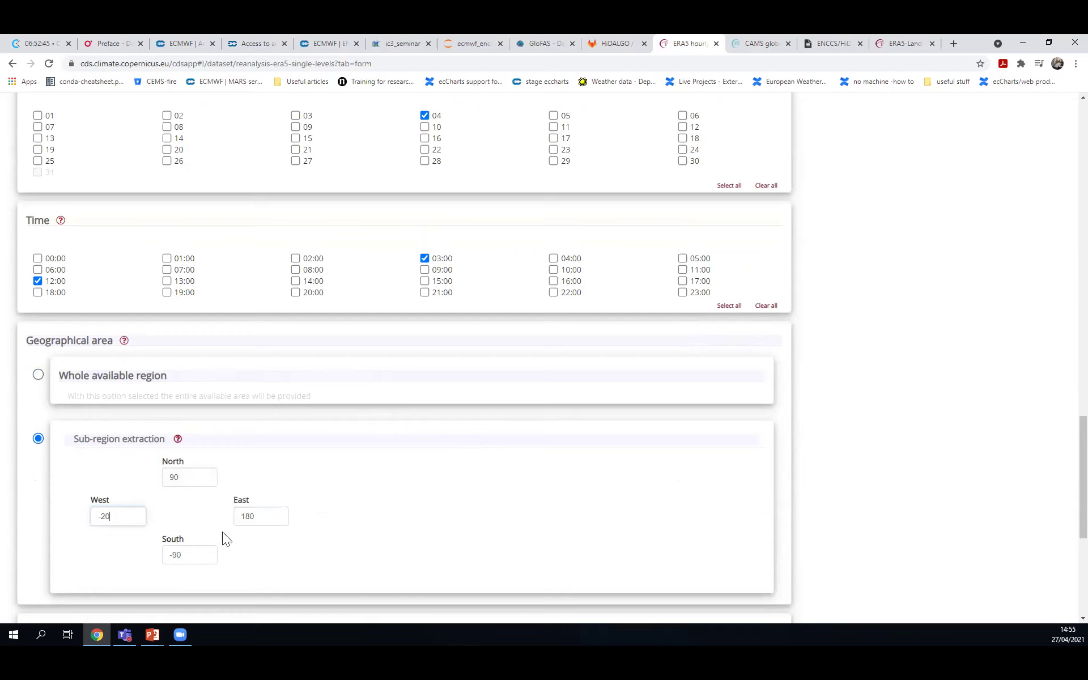
left_click_drag(253, 519, 231, 517)
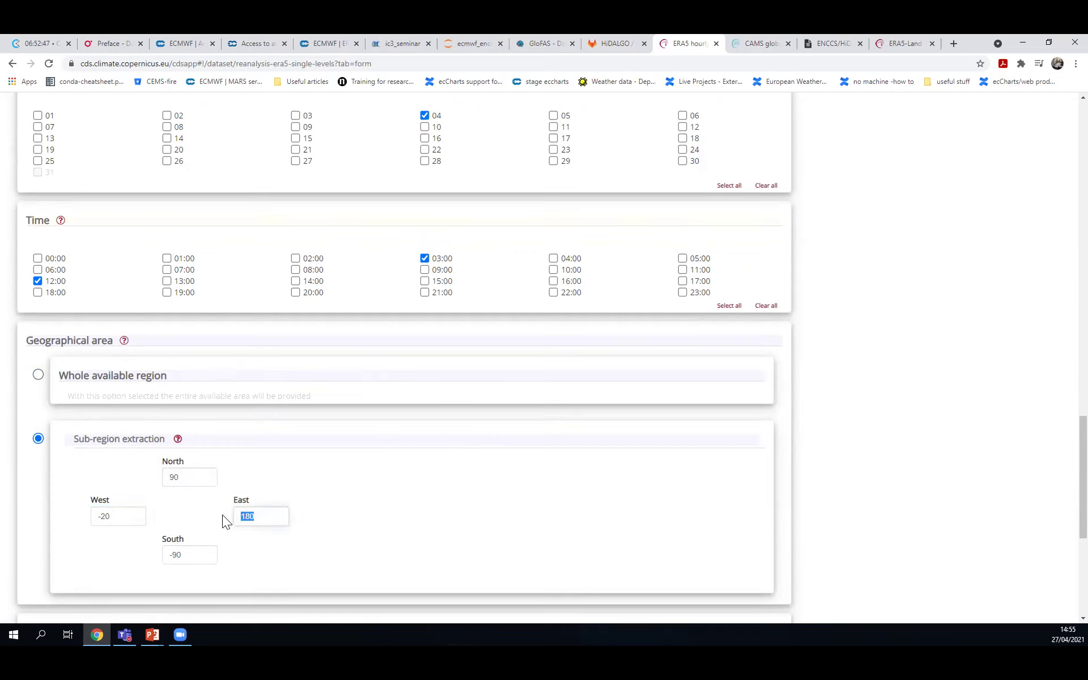
type("40")
left_click_drag(167, 478, 149, 479)
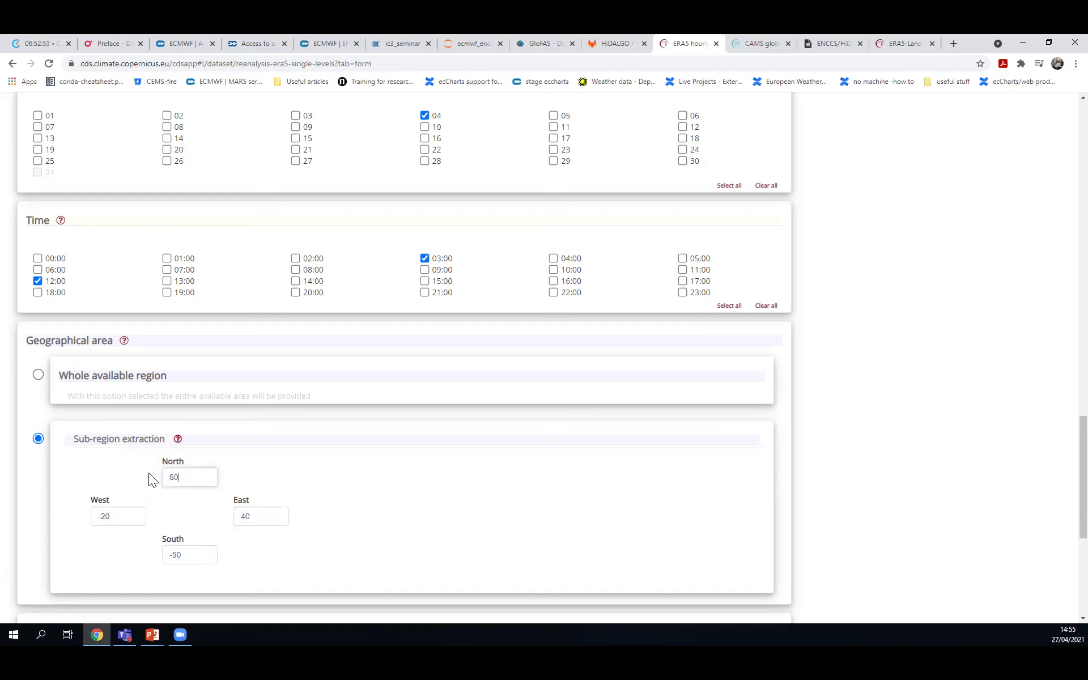
left_click_drag(179, 553, 146, 549)
- Choose NetCDF (experimental) as the output format and review the whole download form
scroll(353, 493, "down", 3)
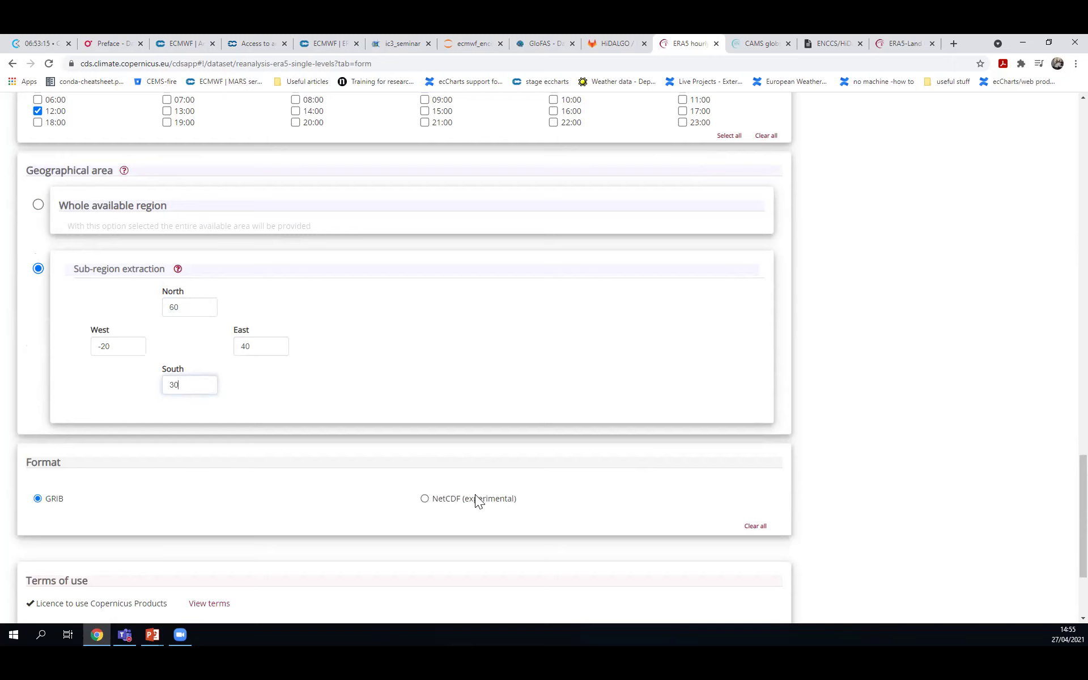
left_click(424, 498)
left_click_drag(1060, 498, 1055, 140)
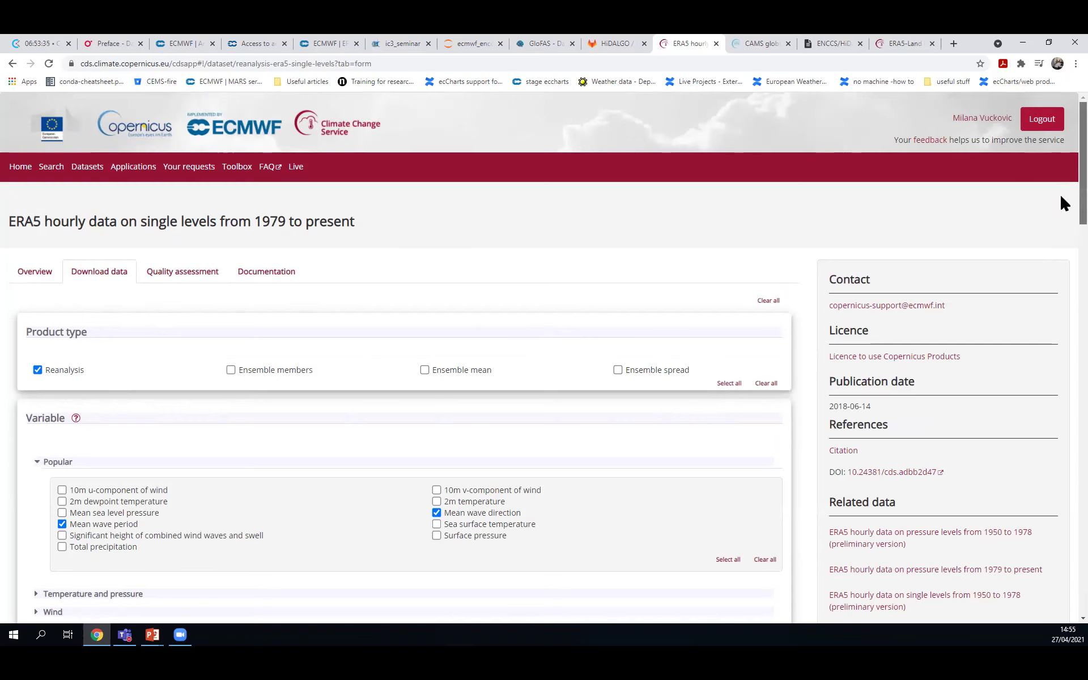
scroll(1061, 308, "down", 20)
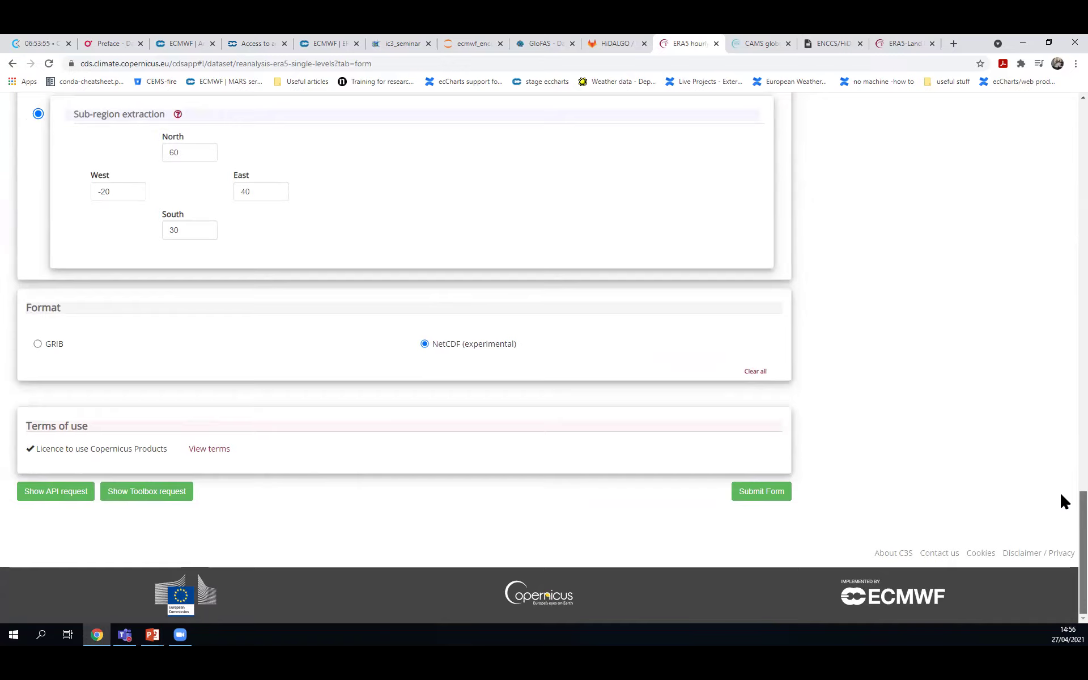
scroll(1061, 440, "up", 20)
scroll(1061, 440, "down", 20)
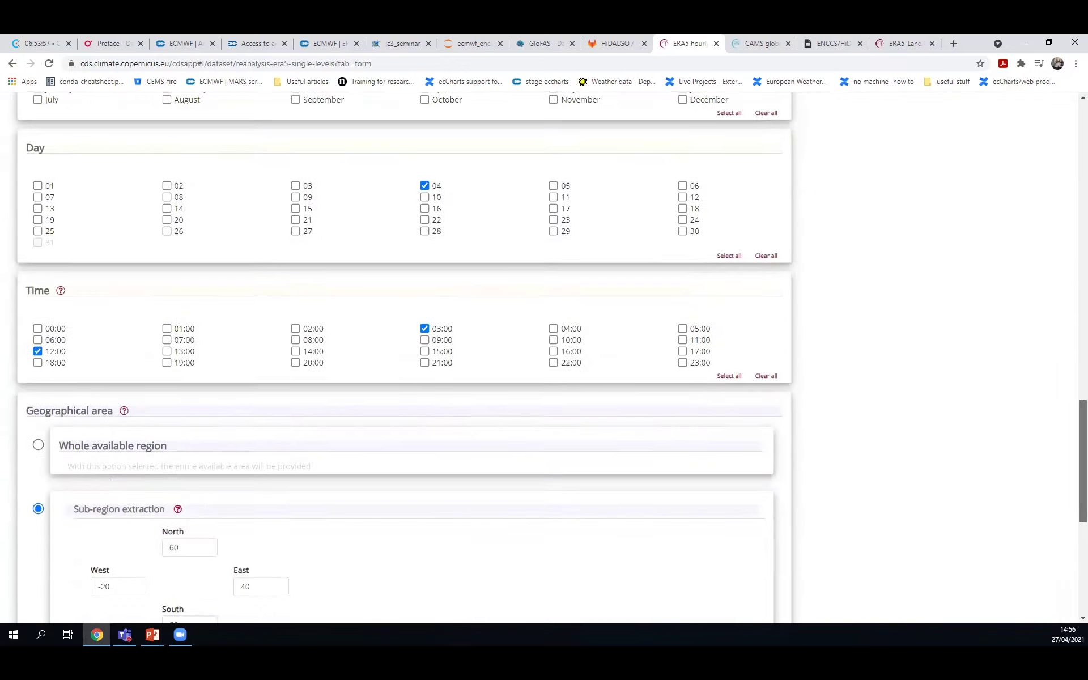
scroll(1064, 520, "down", 7)
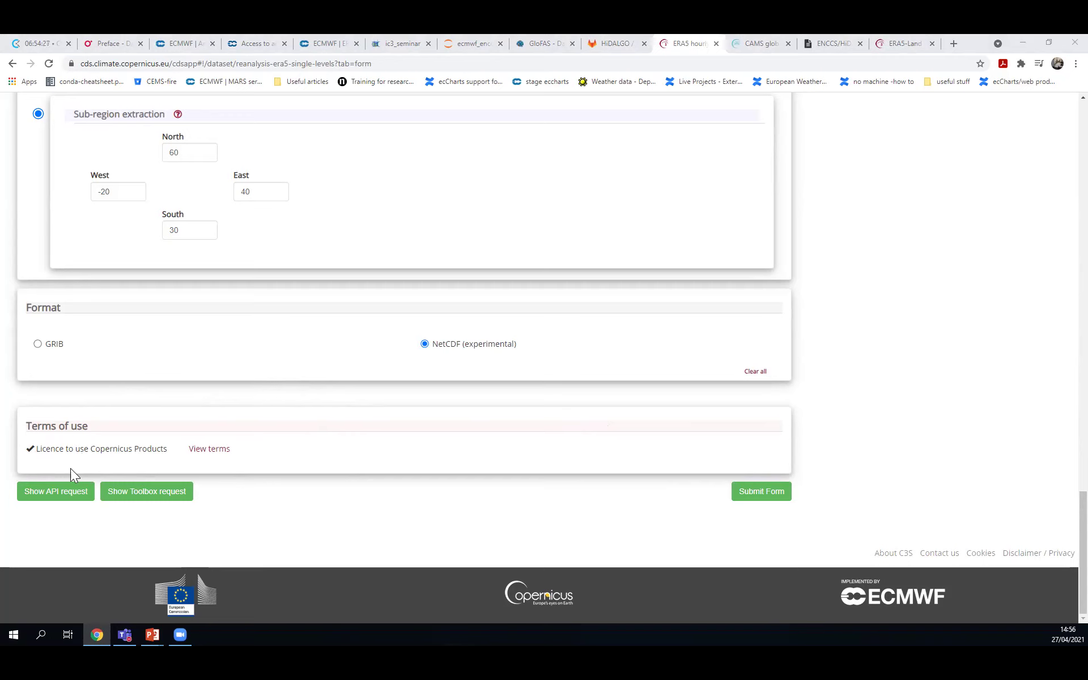
- Show the API request code for the current selection and dismiss the CDS-API satisfaction survey
left_click(63, 491)
scroll(282, 345, "down", 5)
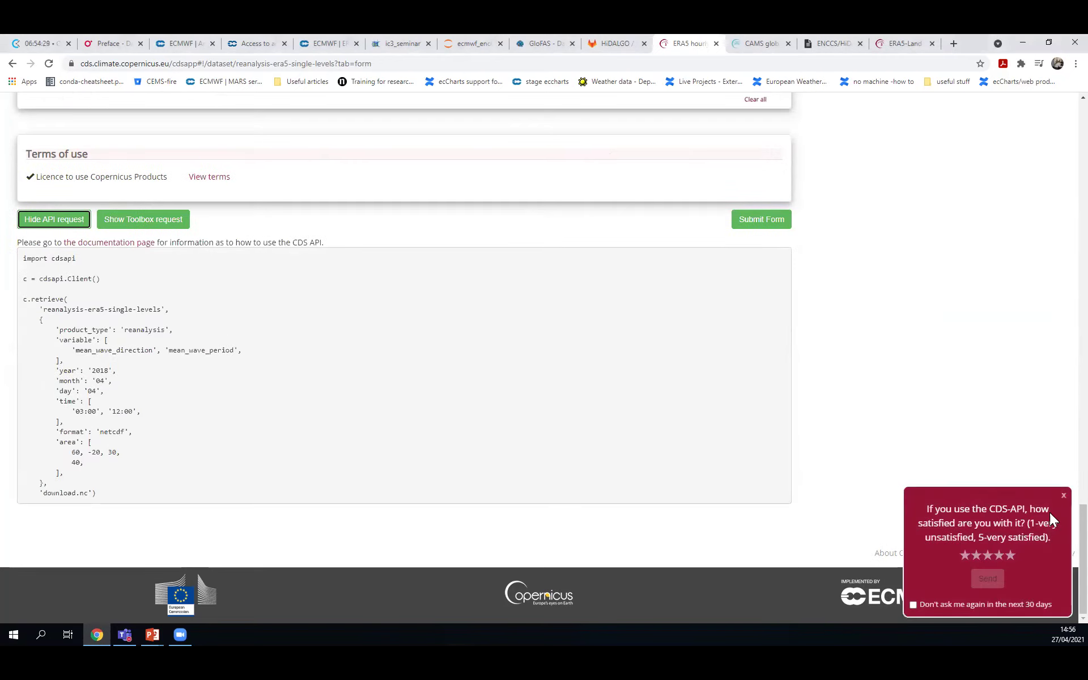
left_click(1064, 495)
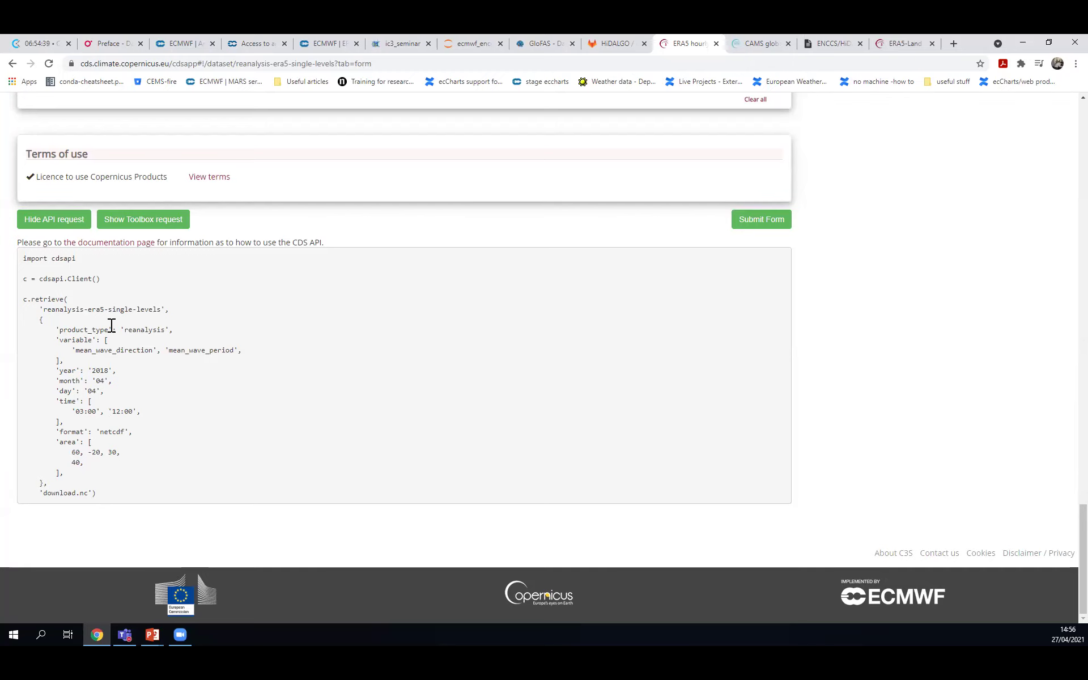
- Add day 03, March, year 1981 and the variable Coefficient of drag with waves to the selection, and check the API request code
scroll(300, 304, "up", 9)
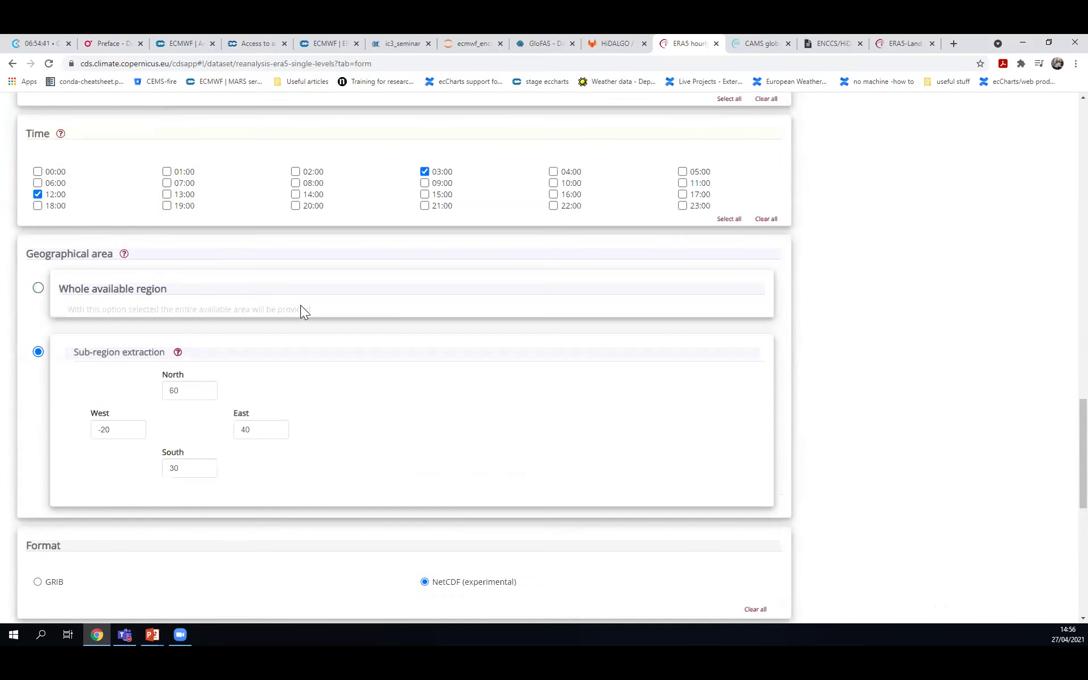
scroll(301, 306, "up", 4)
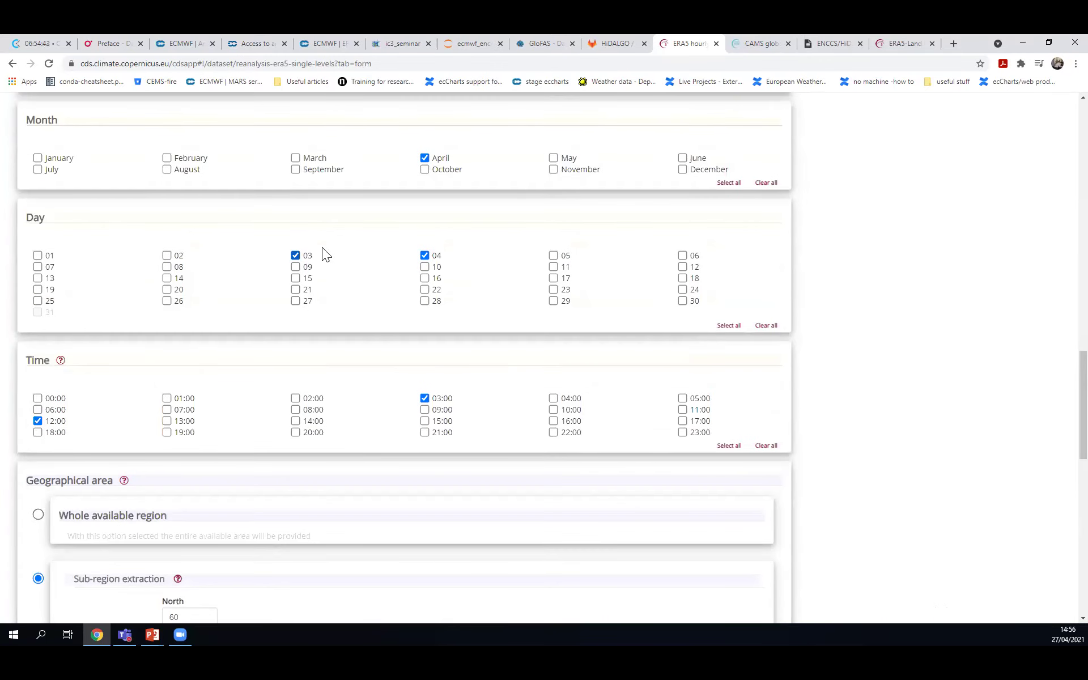
left_click(291, 158)
scroll(309, 299, "up", 6)
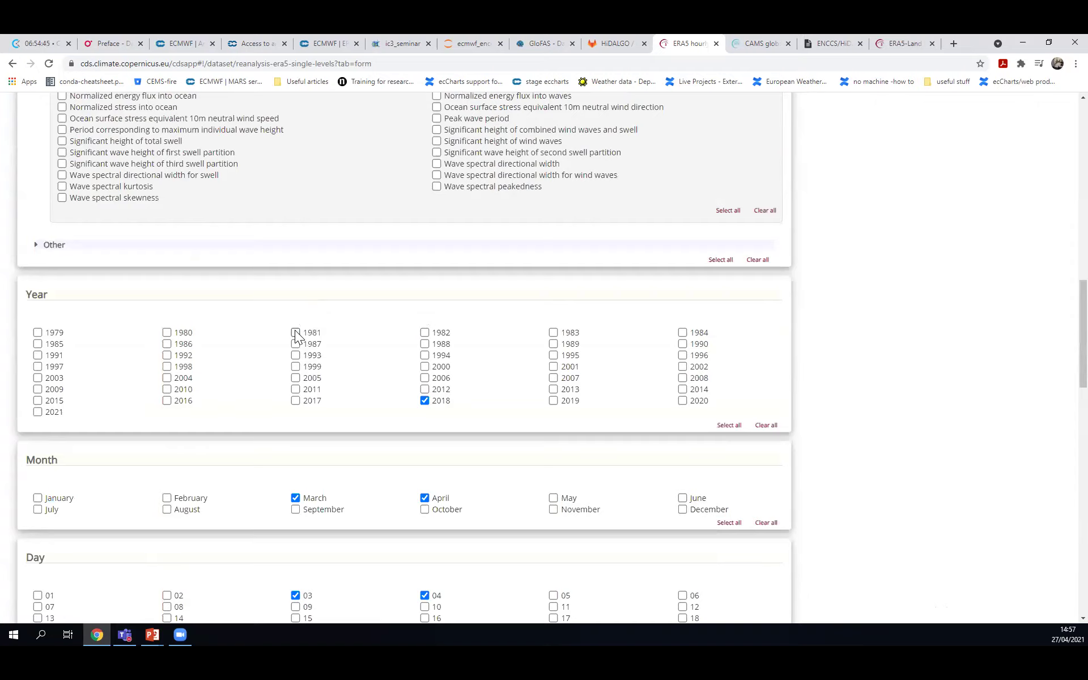
left_click(296, 332)
scroll(345, 311, "up", 7)
left_click(437, 355)
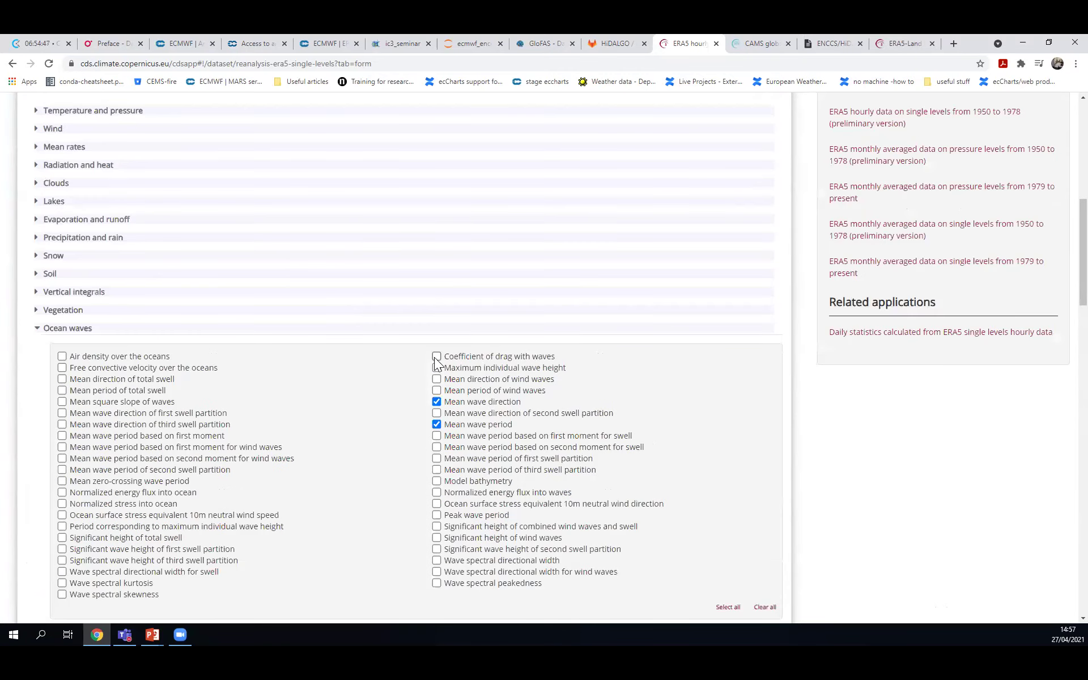
scroll(379, 400, "down", 20)
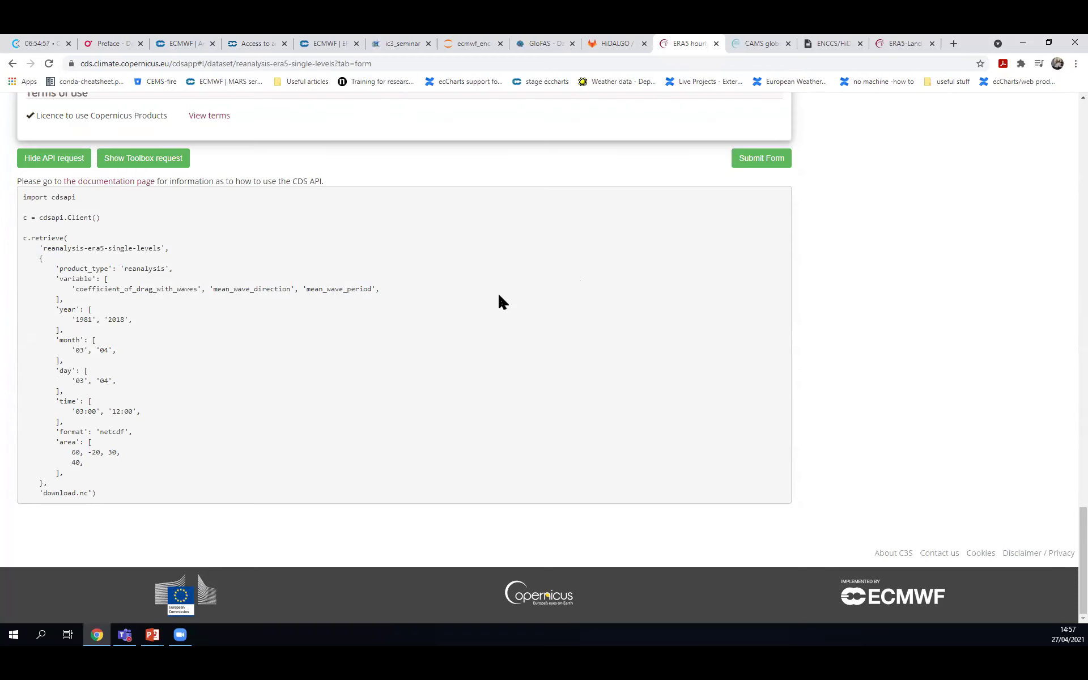
- Submit the ERA5 download form and dismiss the catalogue completeness survey
scroll(498, 295, "up", 1)
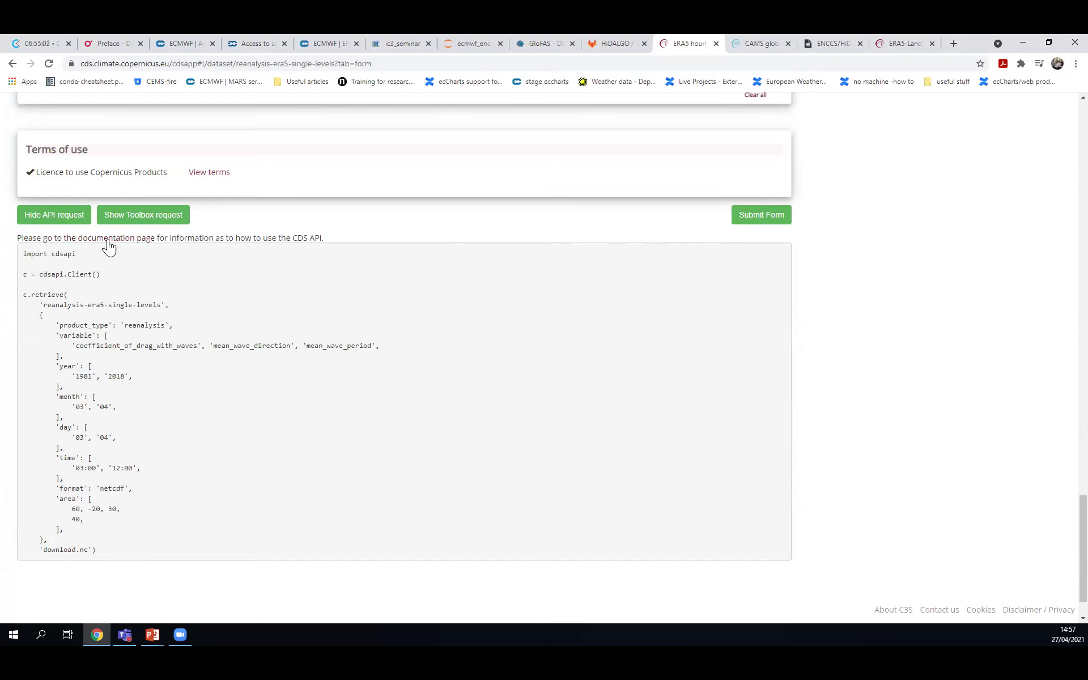
left_click(766, 219)
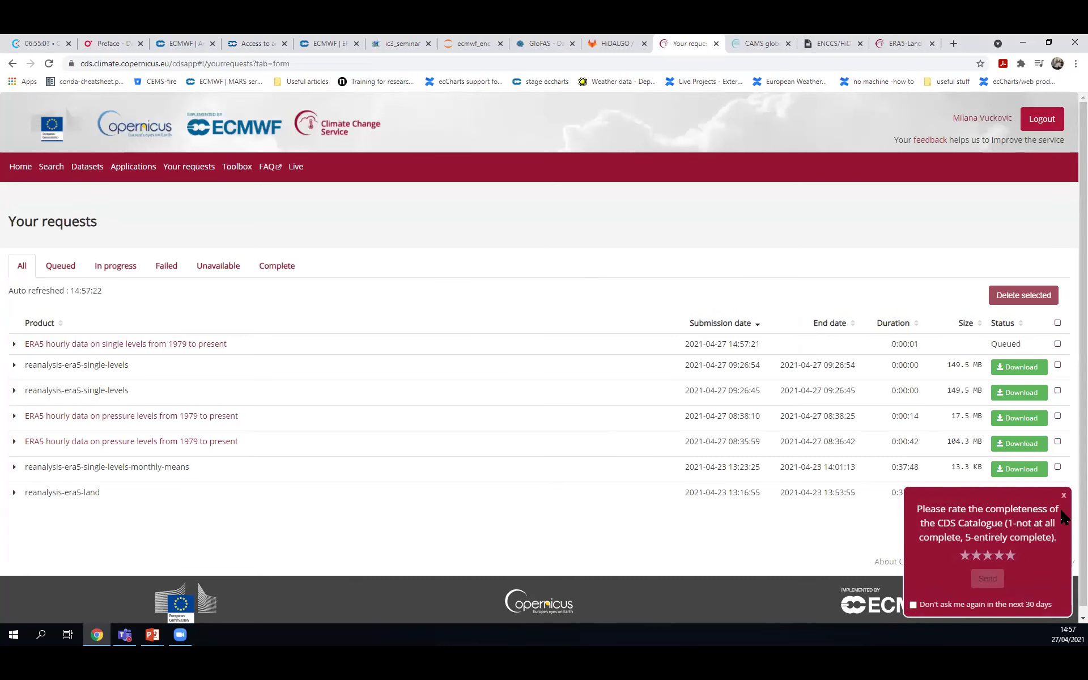
left_click(1063, 498)
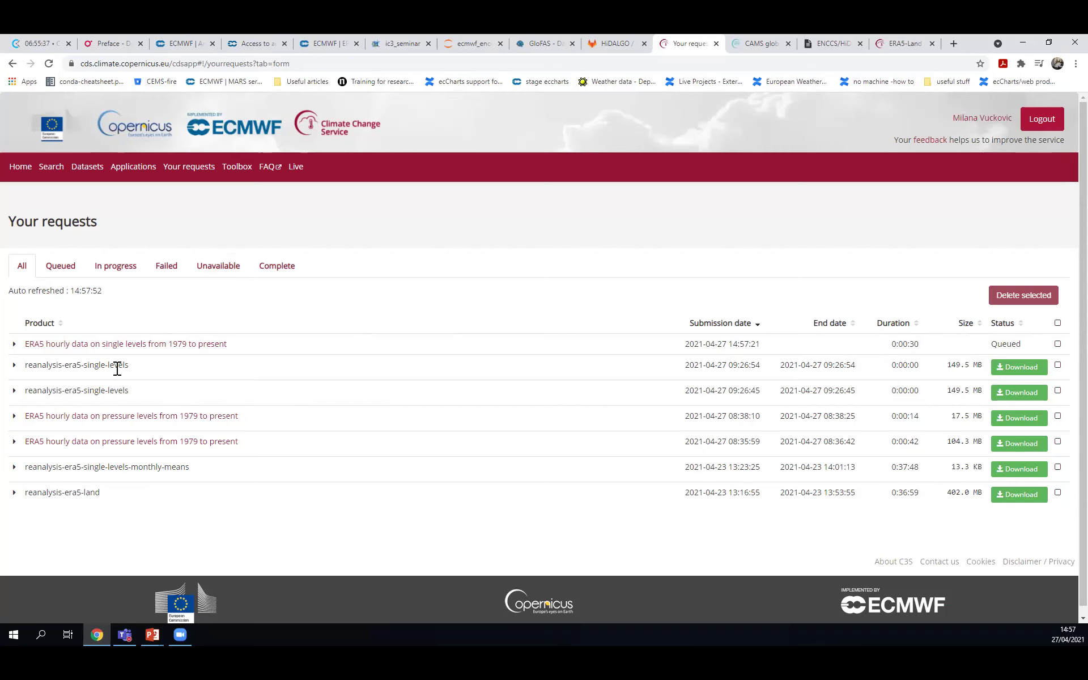
- Expand the details of the newly submitted ERA5 single levels request and reopen its request form
left_click(143, 348)
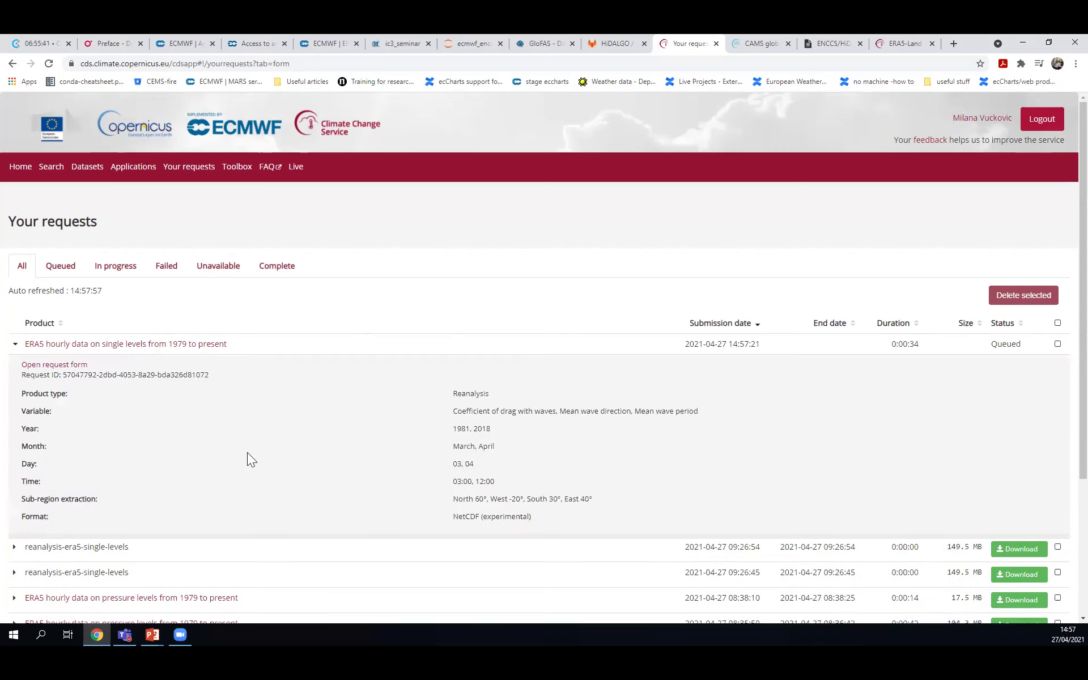
left_click(48, 365)
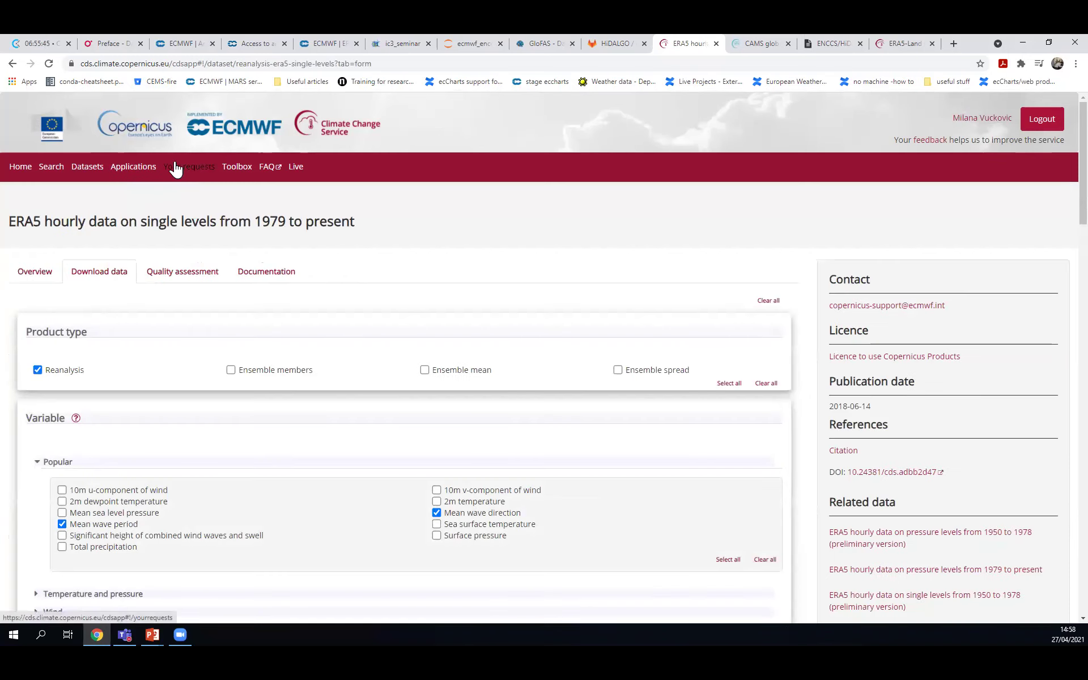
- Return to the list of requests and examine the request body of the most recent reanalysis-era5-single-levels entry
left_click(175, 168)
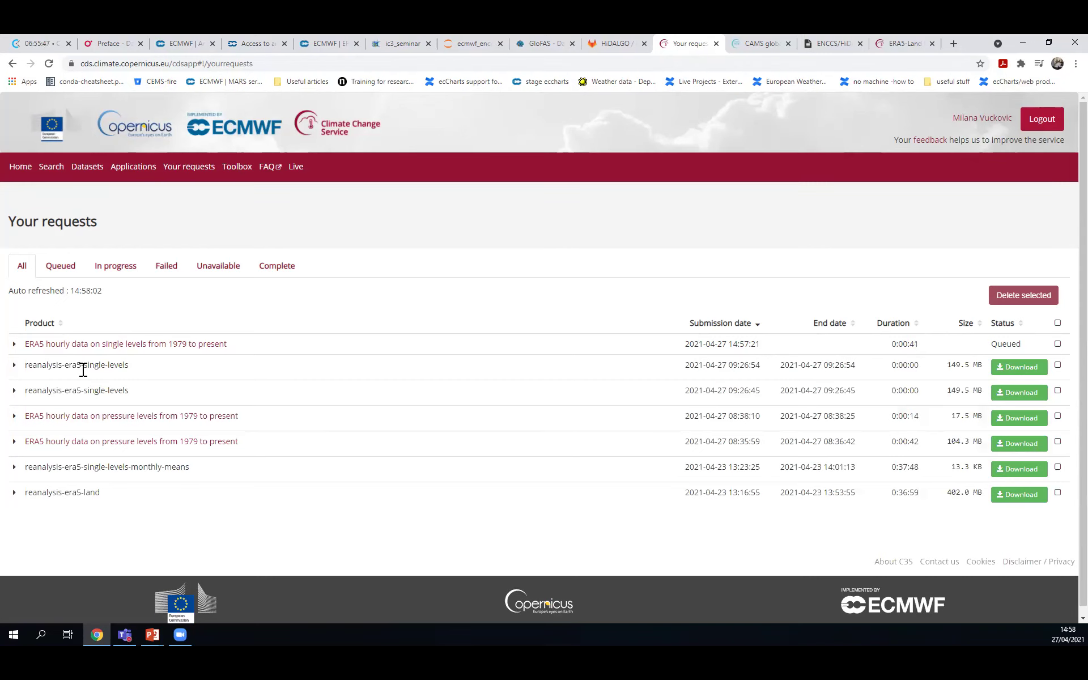
left_click(14, 365)
scroll(279, 378, "down", 3)
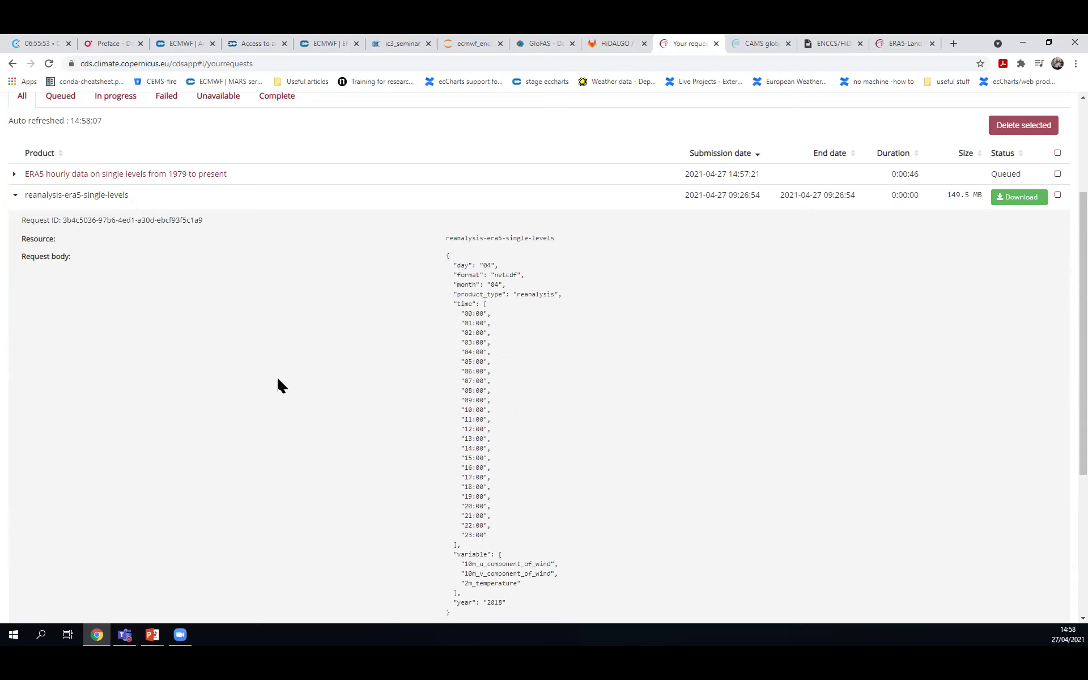
- Review the rest of the request body of the most recent reanalysis-era5-single-levels entry and collapse its details
scroll(278, 379, "down", 3)
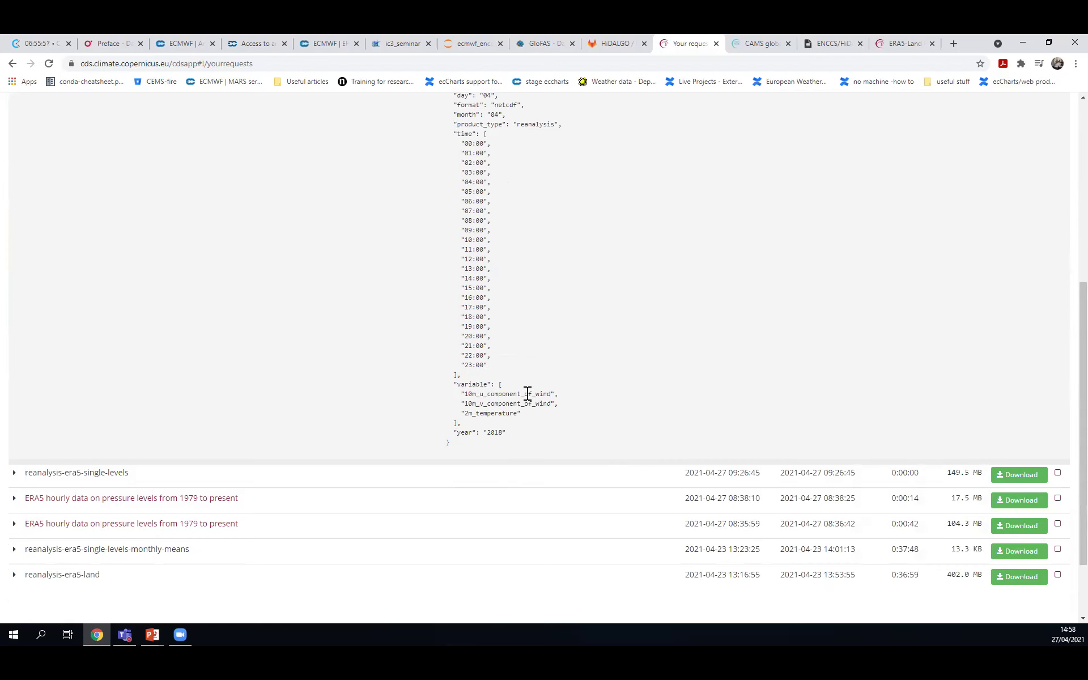
scroll(517, 393, "up", 2)
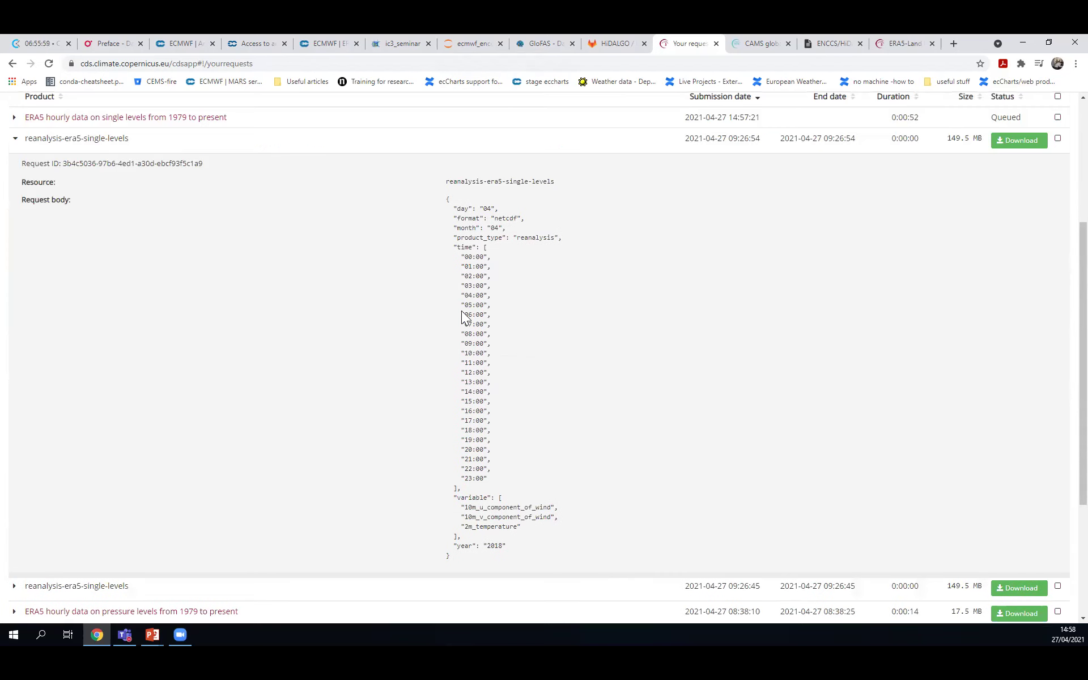
left_click(19, 139)
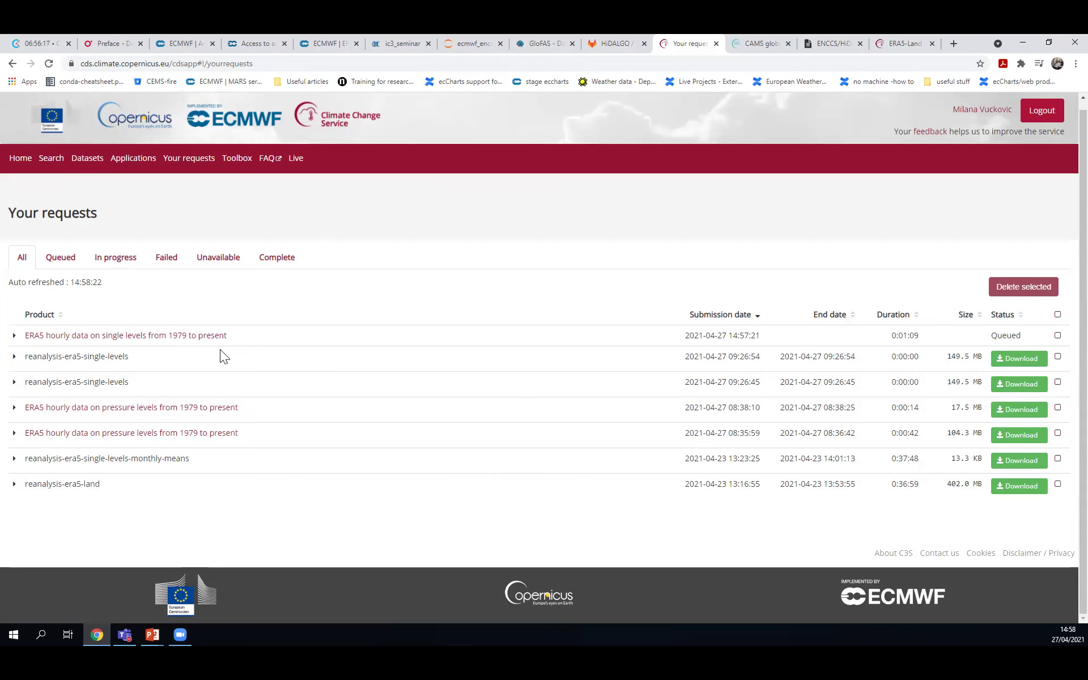
- Look through the requests by status: Queued, In progress, Failed, Unavailable and Complete
left_click(57, 260)
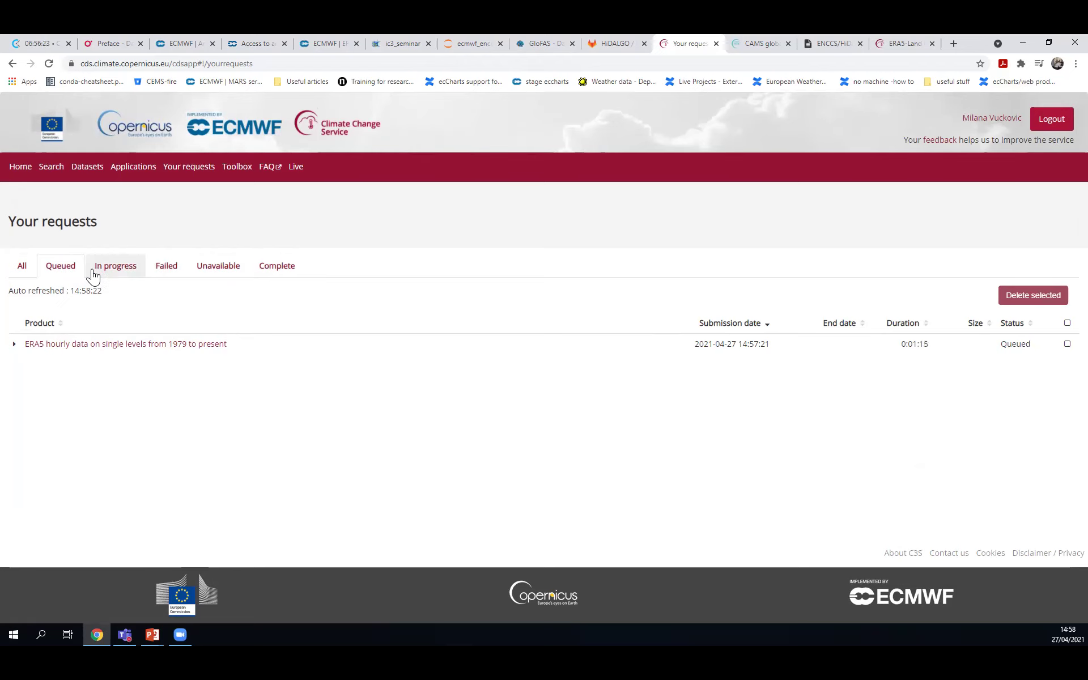
left_click(135, 277)
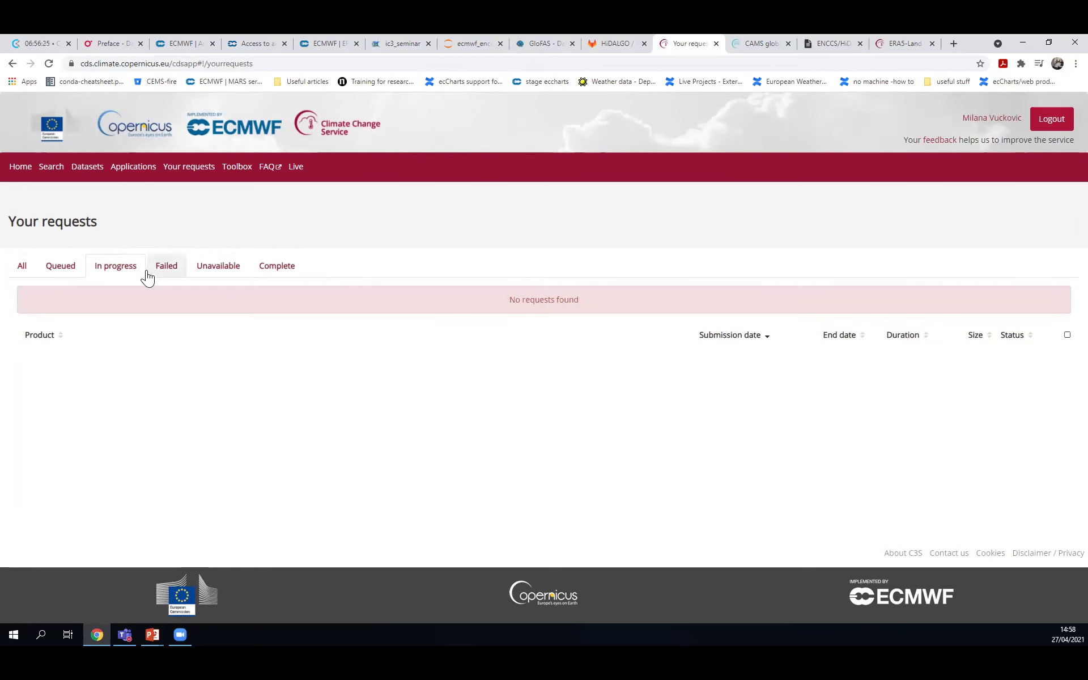
left_click(175, 276)
left_click(207, 278)
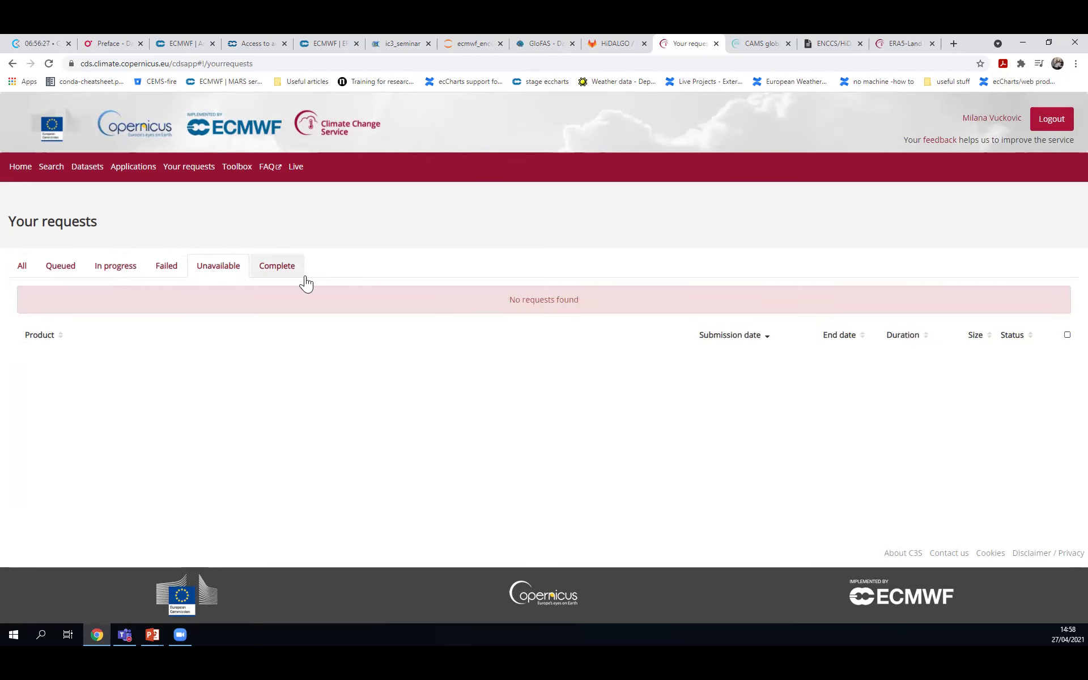
left_click(253, 277)
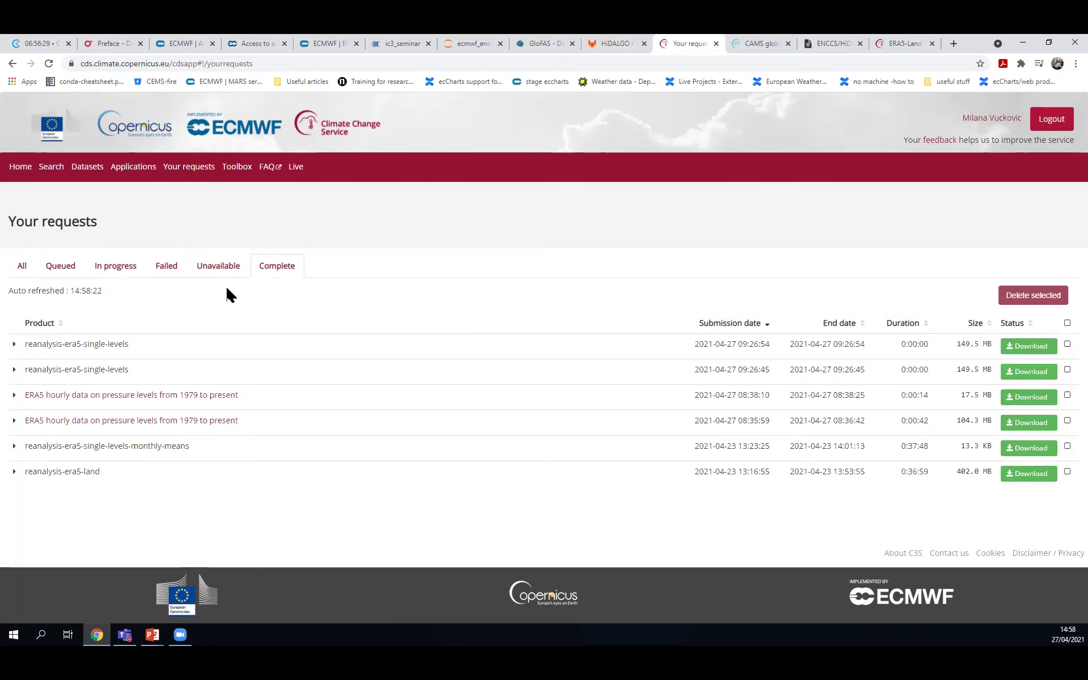
- Open the Climate Data Store Live page and look over its system statistics on users, requests and daily downloads
left_click(303, 171)
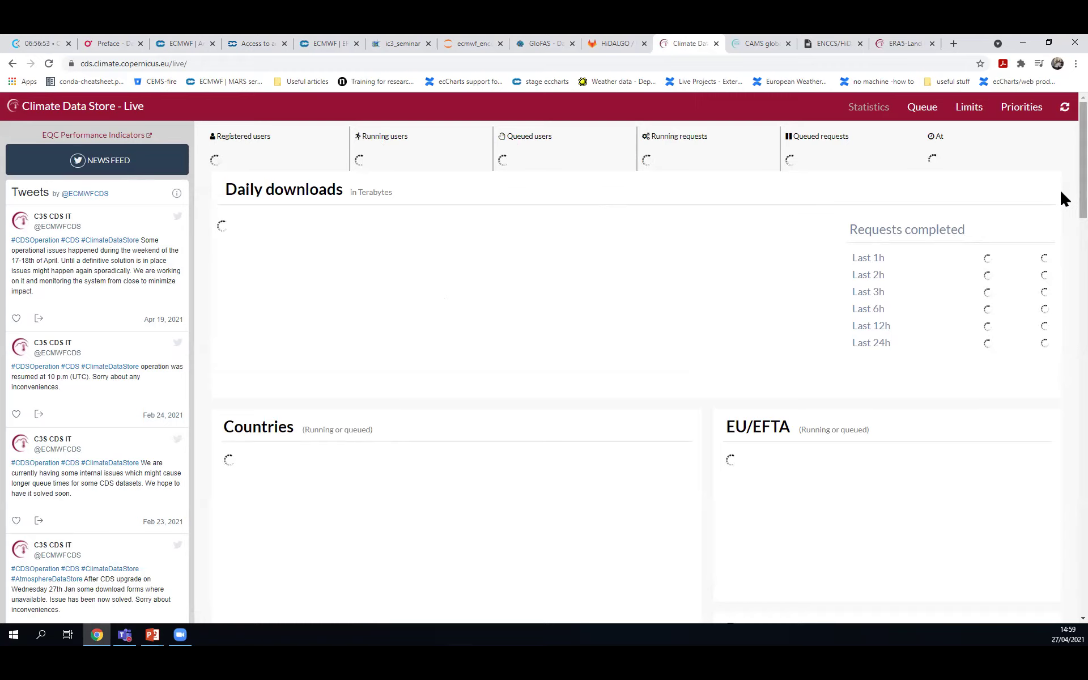
scroll(1059, 182, "down", 1)
scroll(1060, 242, "down", 3)
scroll(1060, 247, "up", 4)
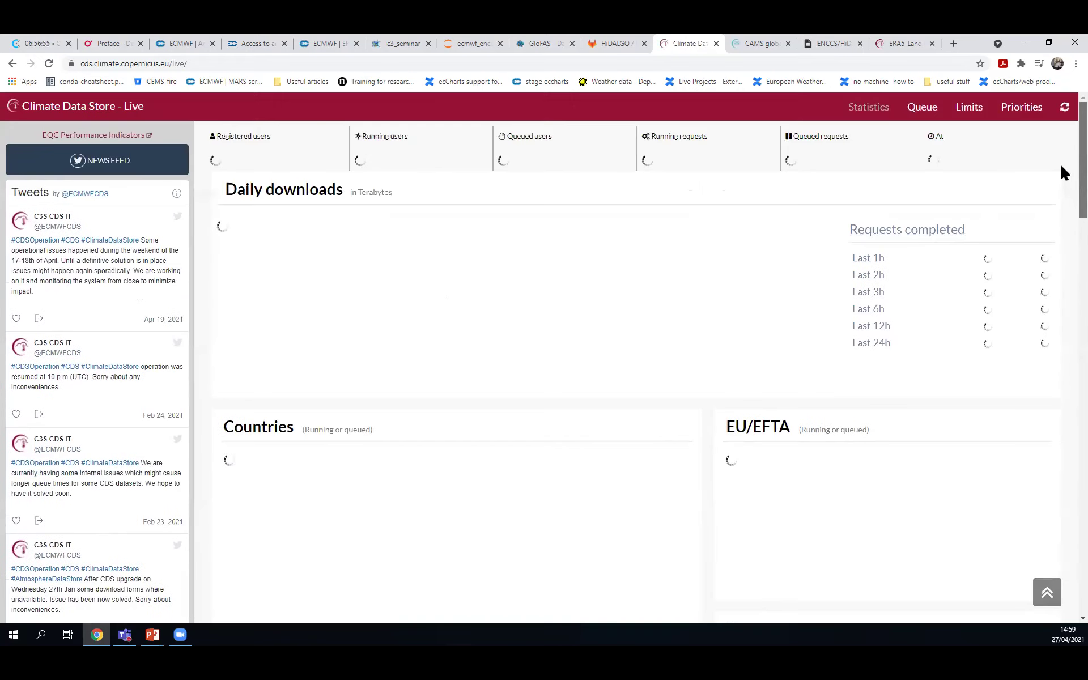